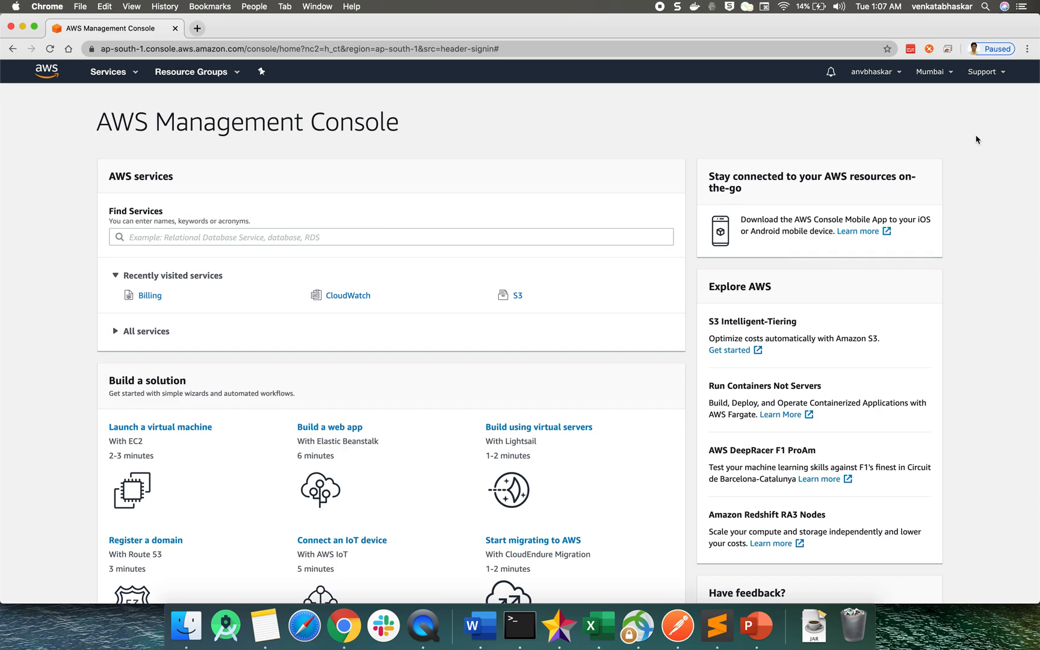
# Open the billing dashboard and review the spend summary, top free tier services by usage, and alerts
pyautogui.click(887, 75)
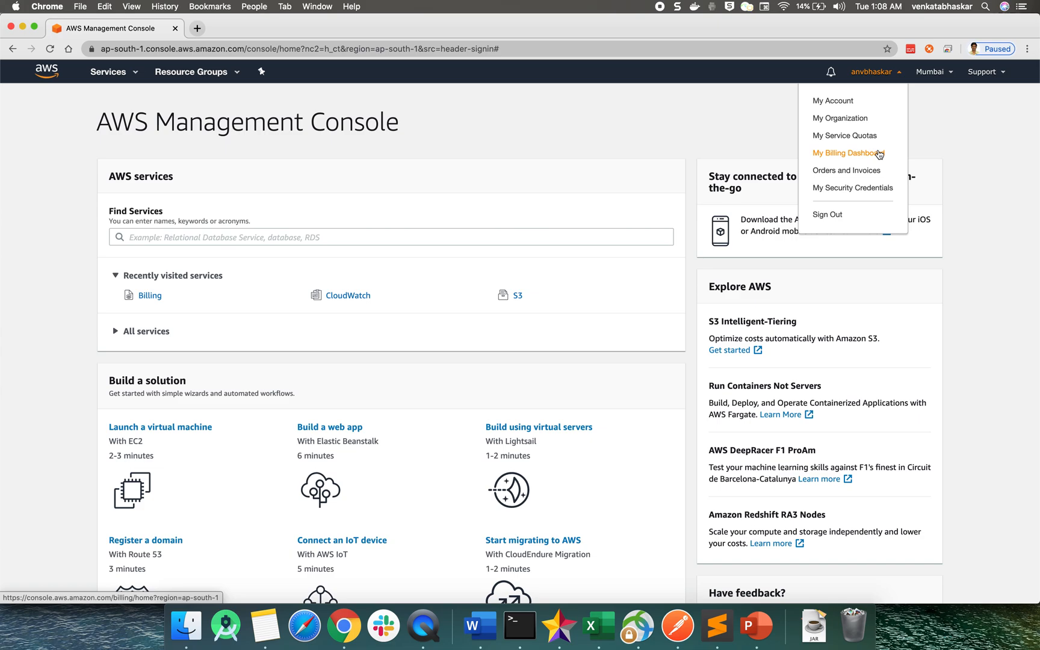
pyautogui.click(851, 151)
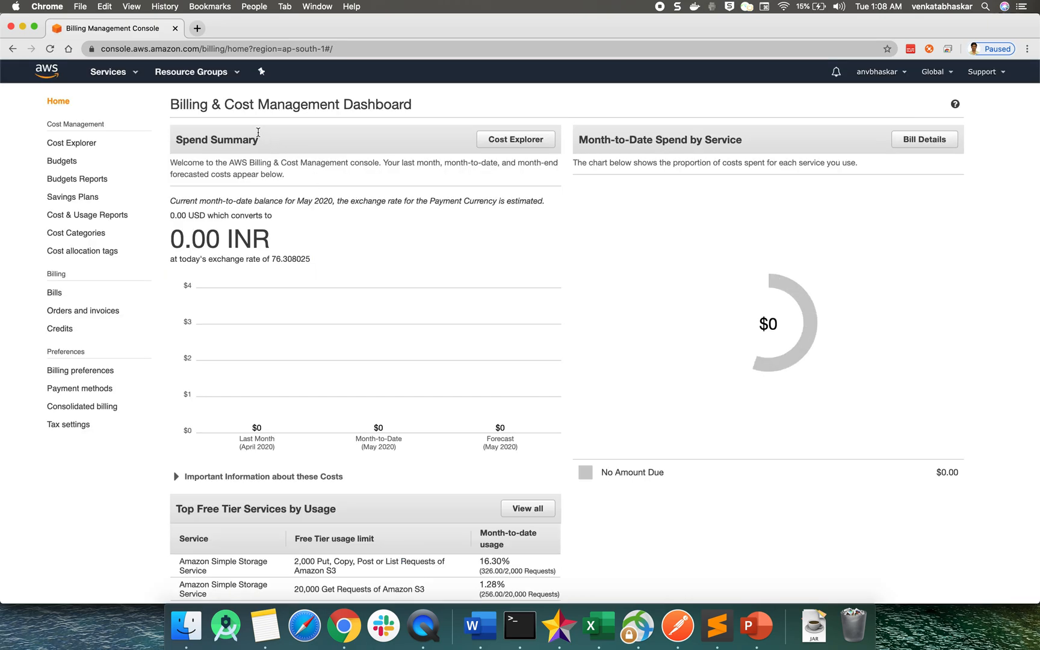
pyautogui.doubleClick(239, 107)
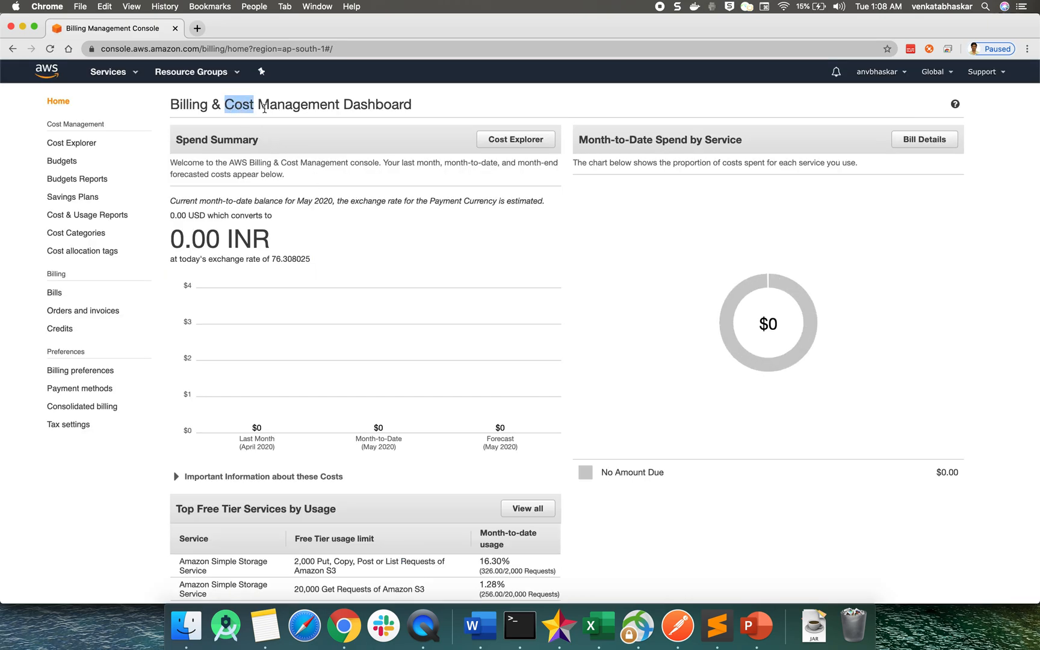
pyautogui.scroll(-2, 322, 306)
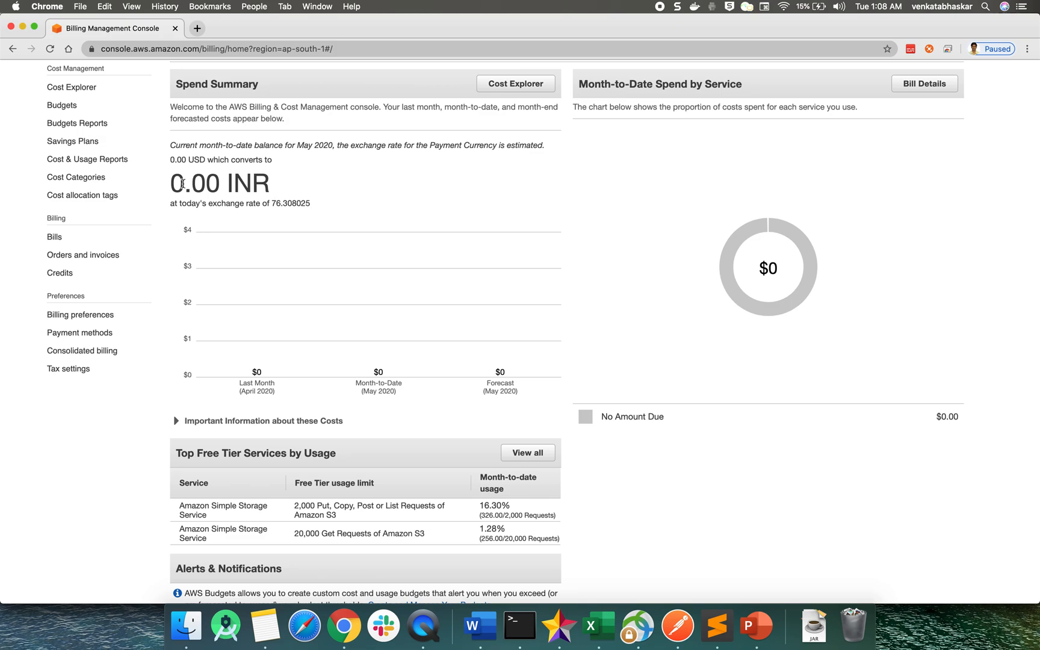
pyautogui.scroll(-4, 253, 313)
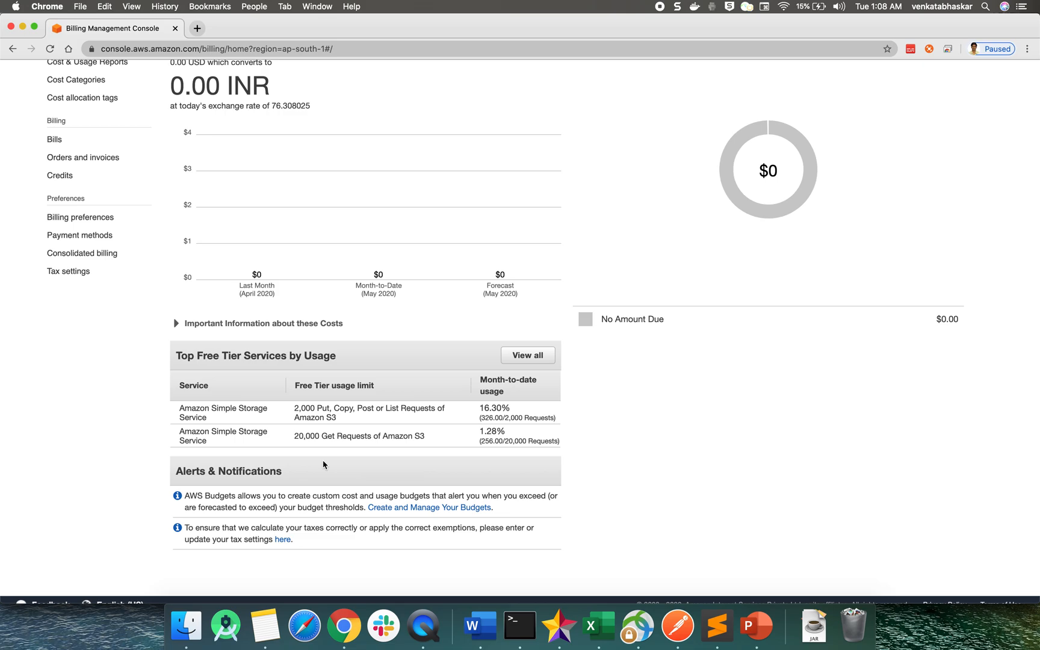
pyautogui.scroll(5, 323, 460)
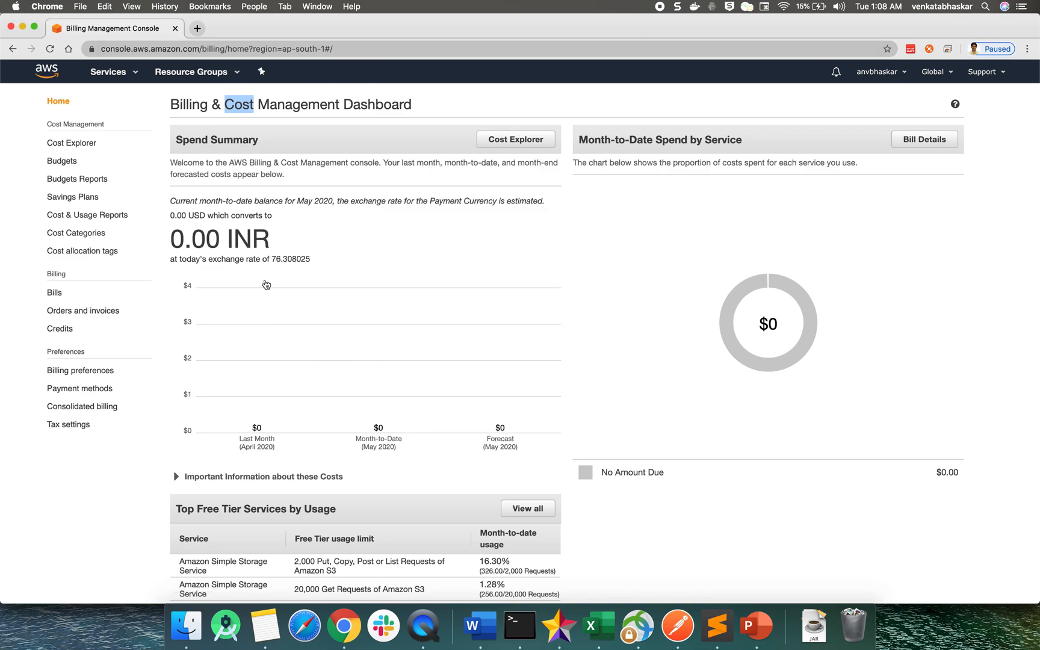
# Open the billing preferences, check the email address for free tier usage alerts, and save the preferences
pyautogui.click(69, 376)
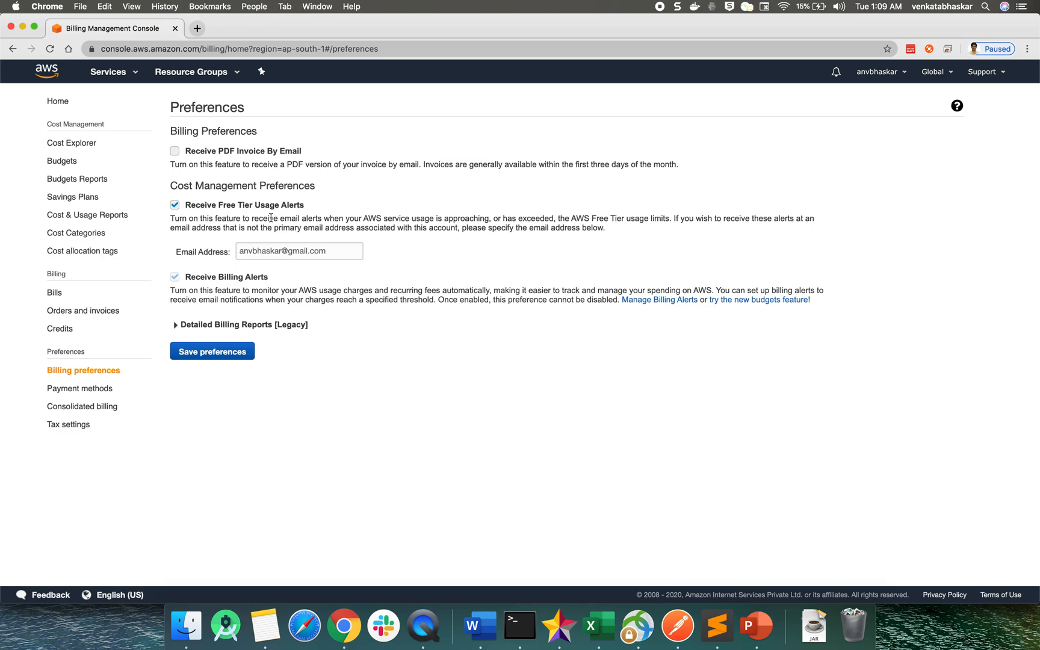
pyautogui.doubleClick(271, 251)
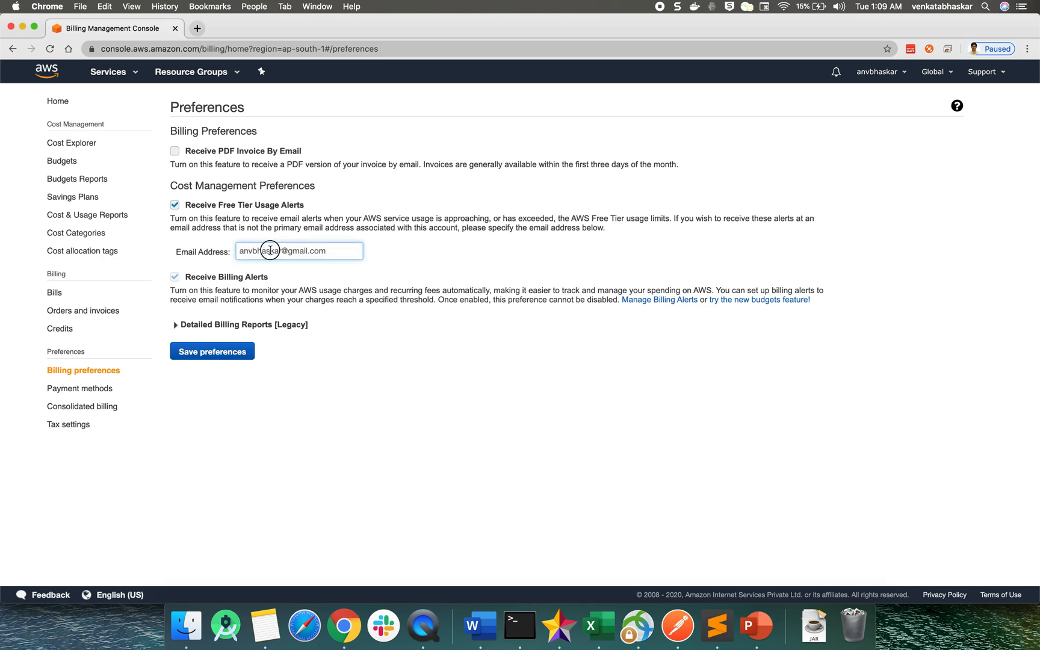
pyautogui.click(282, 248)
pyautogui.doubleClick(255, 251)
pyautogui.click(202, 353)
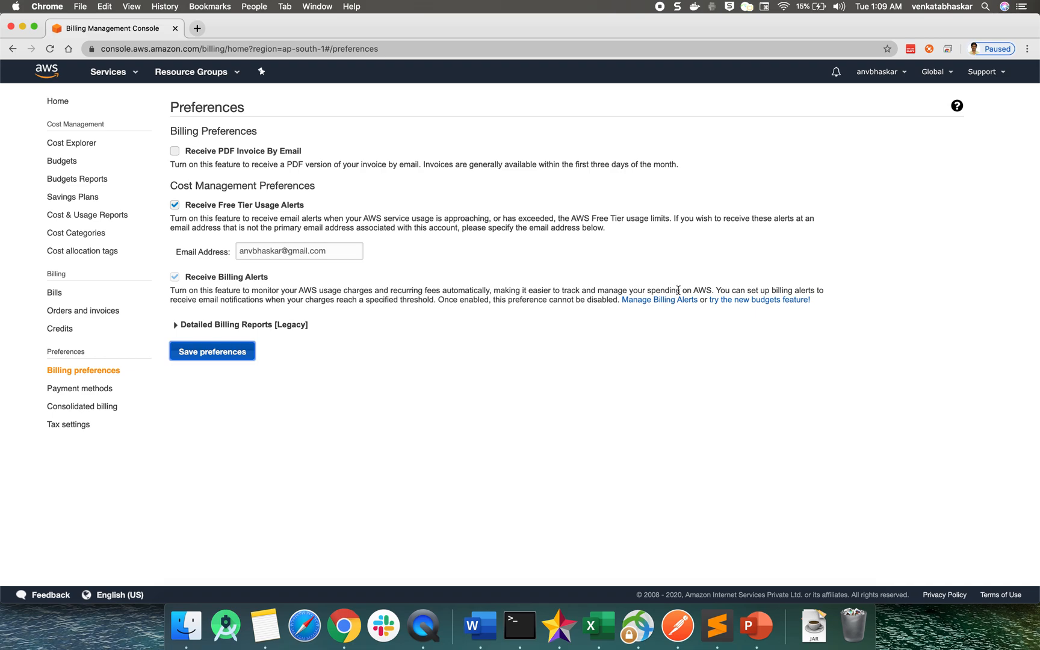
# Read the Receive Billing Alerts description and open the billing alerts management page
pyautogui.doubleClick(703, 290)
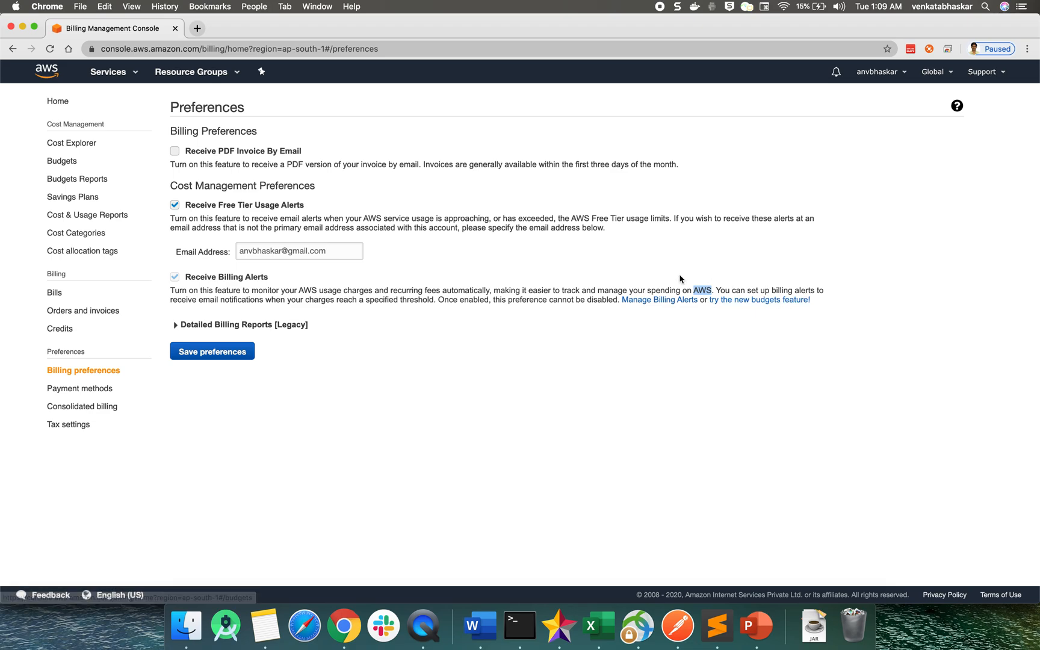
pyautogui.moveTo(265, 299); pyautogui.dragTo(428, 304)
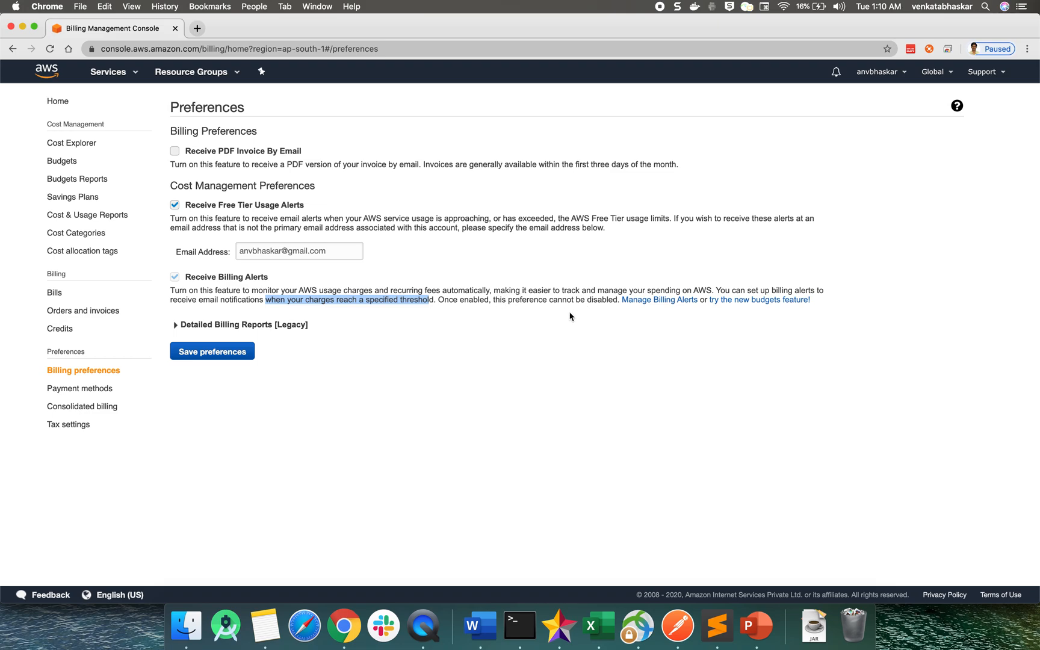
pyautogui.click(638, 304)
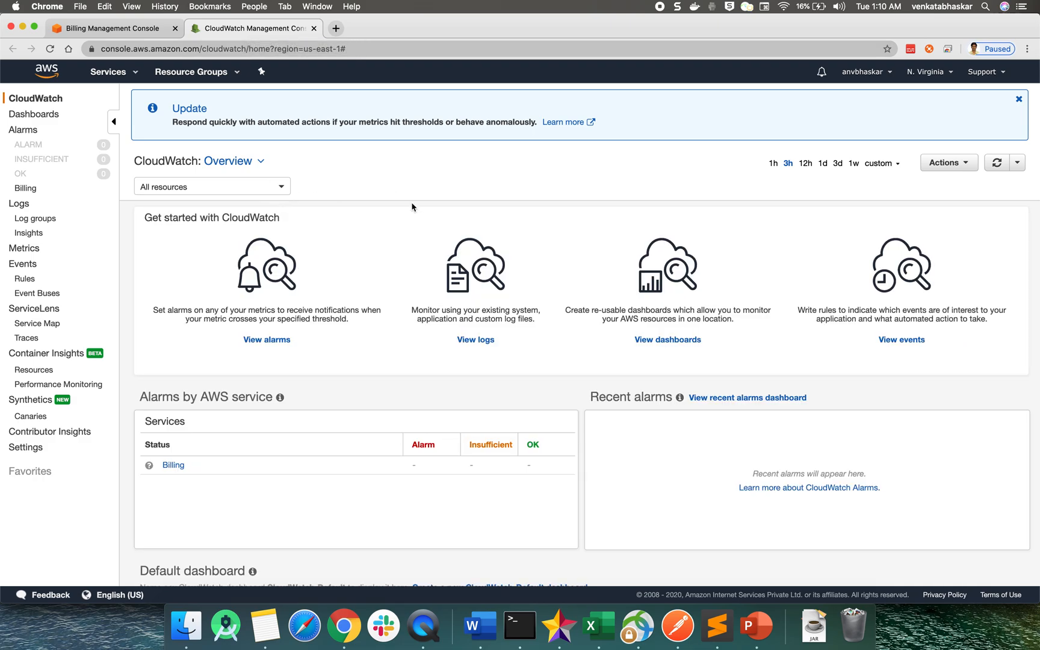
# Check CloudWatch's selected region in the list of regions and return to the billing preferences page
pyautogui.click(949, 75)
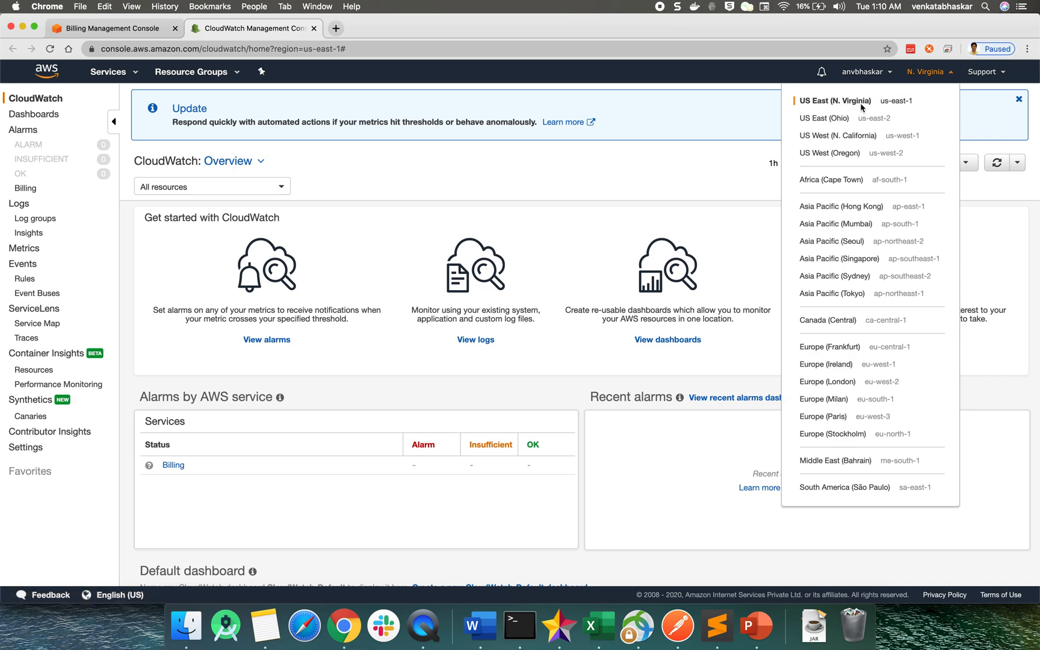
pyautogui.click(686, 171)
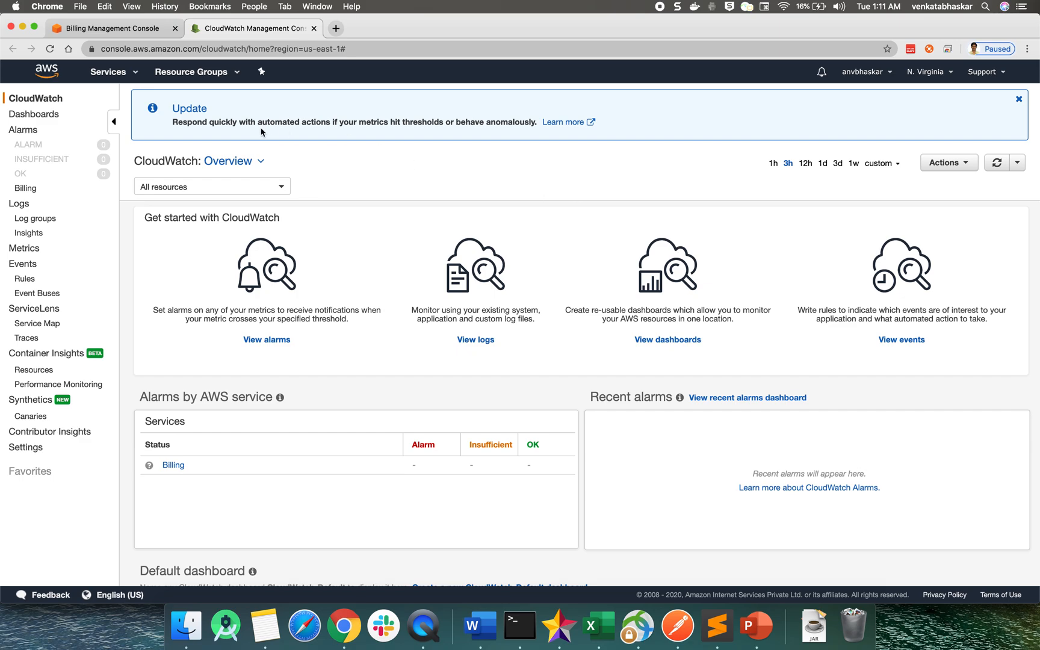
pyautogui.click(128, 29)
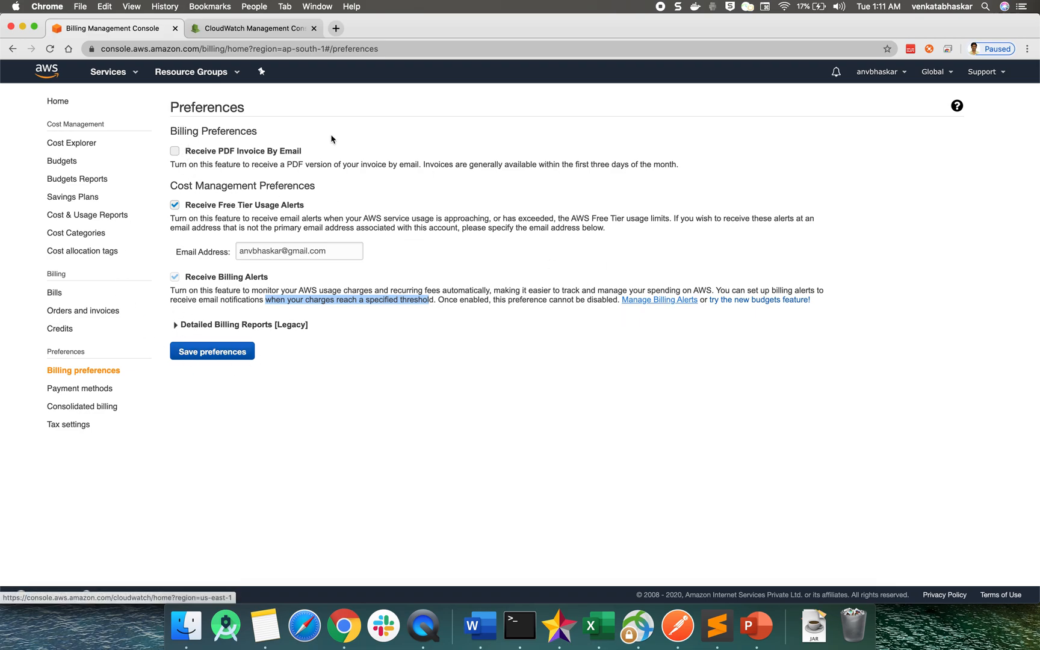
# Return to CloudWatch and start creating a new alarm from the billing alarms list
pyautogui.click(270, 35)
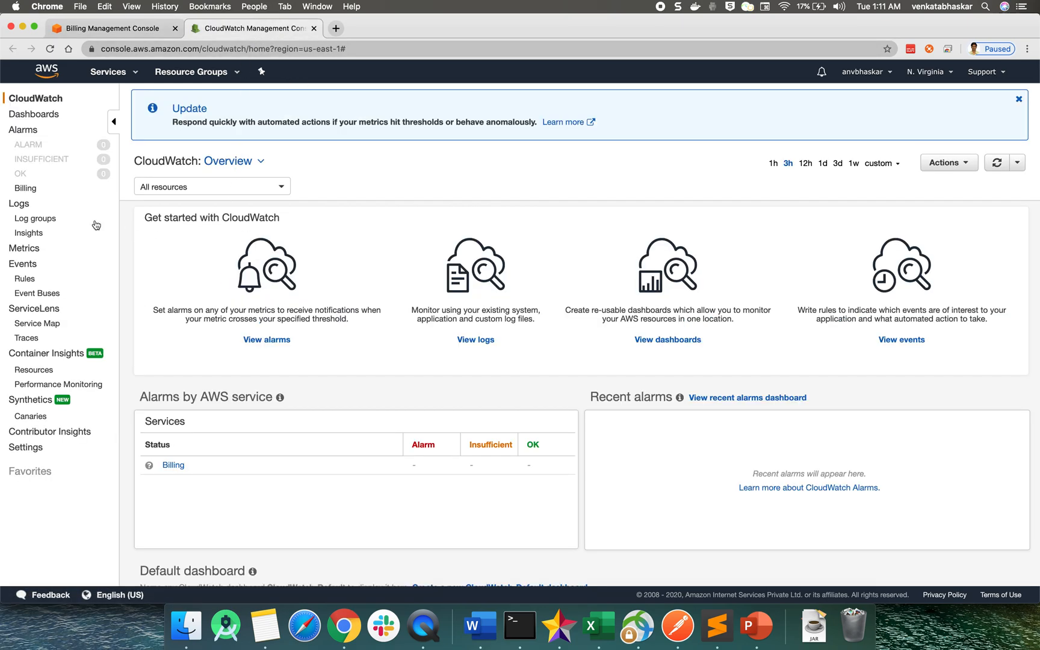
pyautogui.click(25, 189)
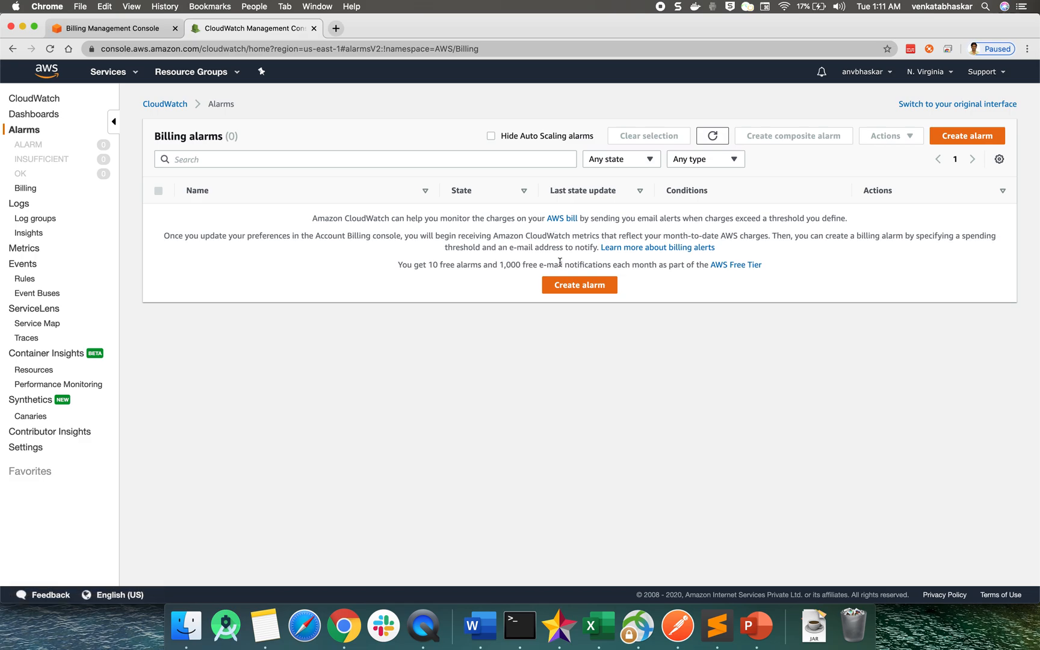
pyautogui.click(565, 291)
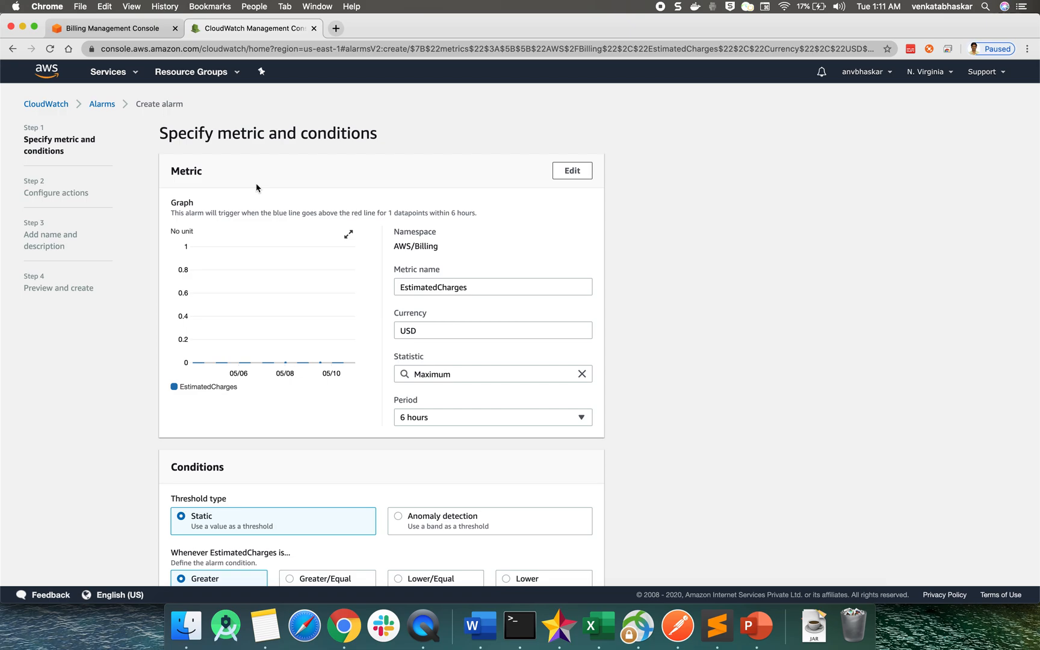
# Examine the new alarm's metric graph, currency, statistic and period settings, and the threshold conditions
pyautogui.scroll(-4, 379, 324)
pyautogui.click(423, 217)
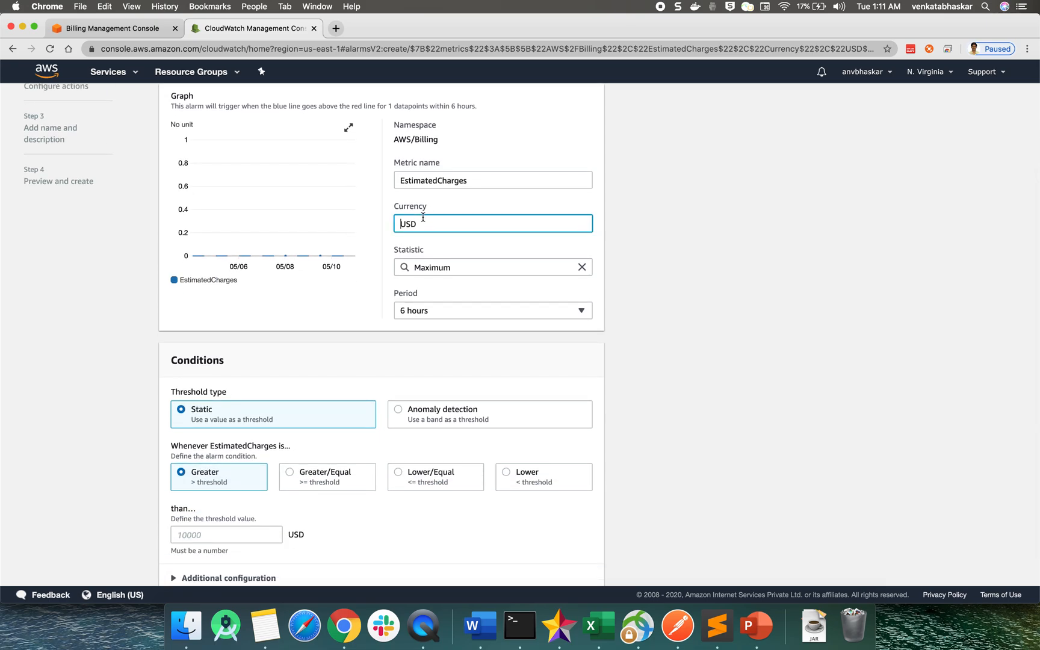
pyautogui.scroll(-1, 361, 354)
pyautogui.scroll(5, 362, 354)
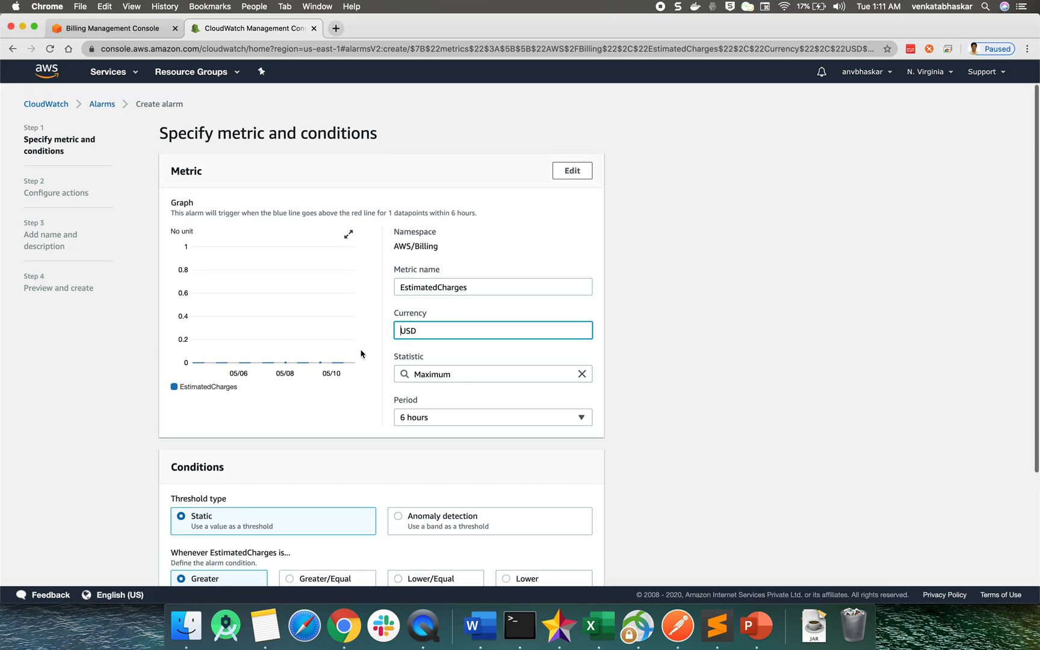
pyautogui.scroll(-5, 362, 354)
pyautogui.scroll(1, 361, 354)
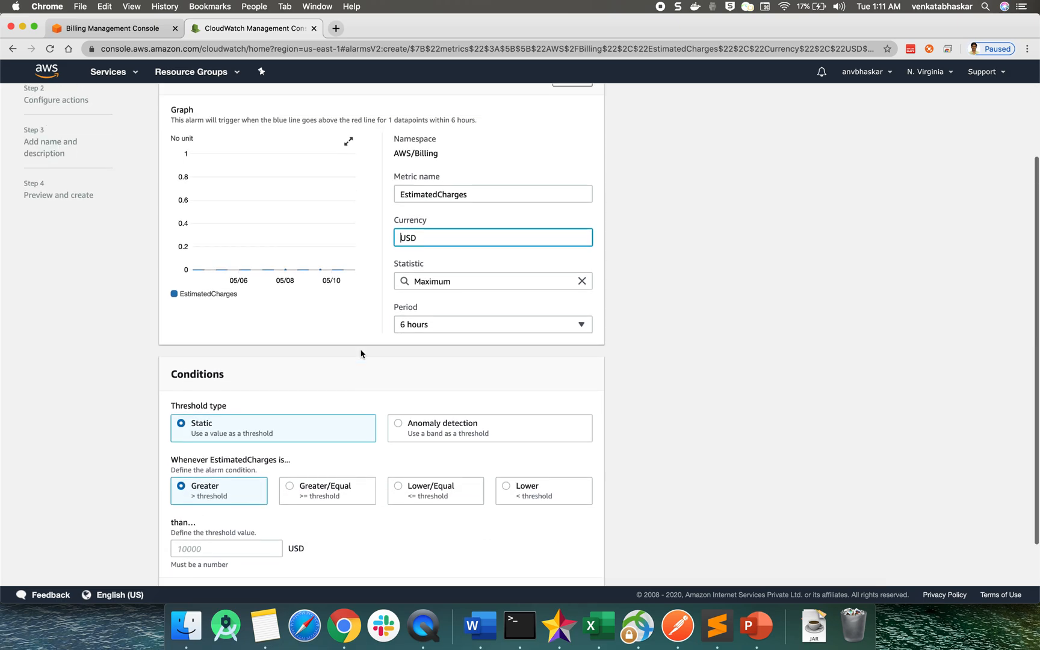
pyautogui.scroll(5, 361, 354)
pyautogui.scroll(-3, 241, 281)
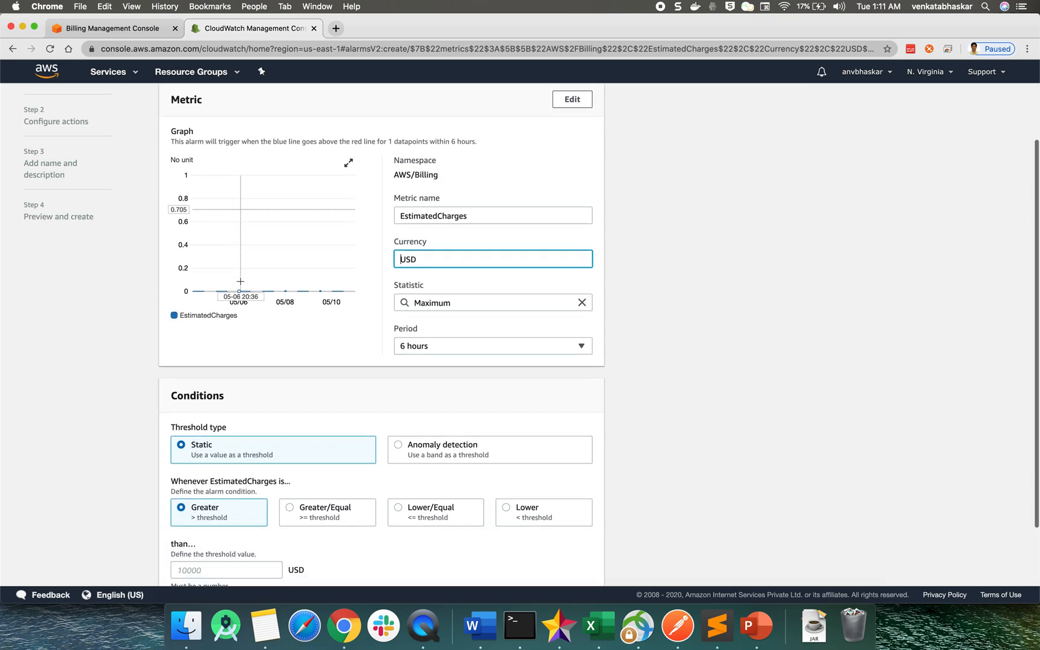
pyautogui.scroll(-1, 241, 281)
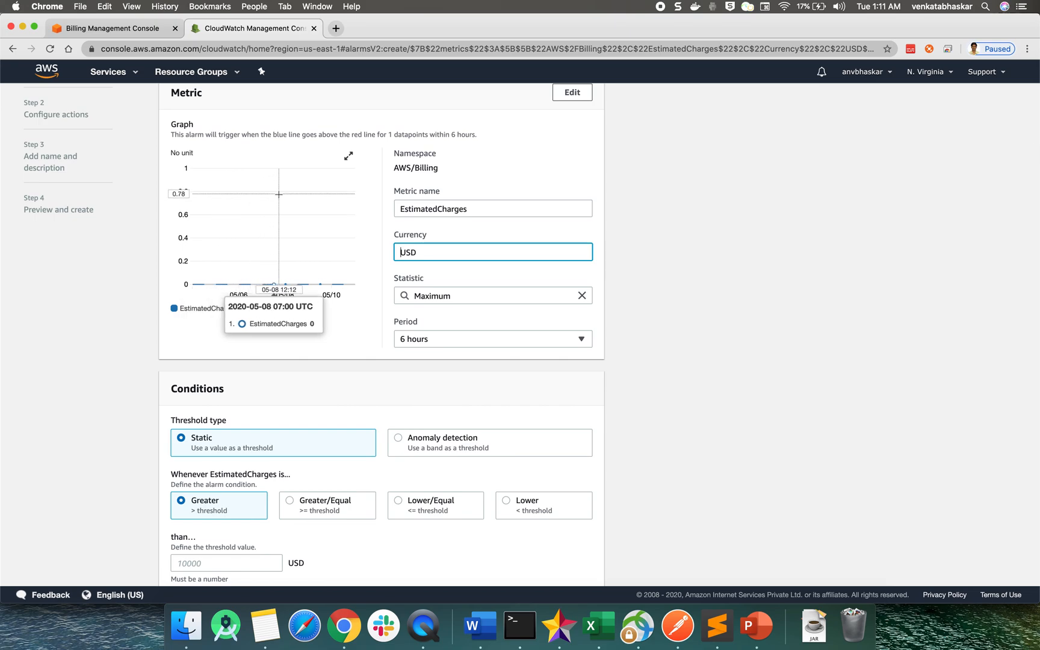
pyautogui.scroll(-2, 276, 362)
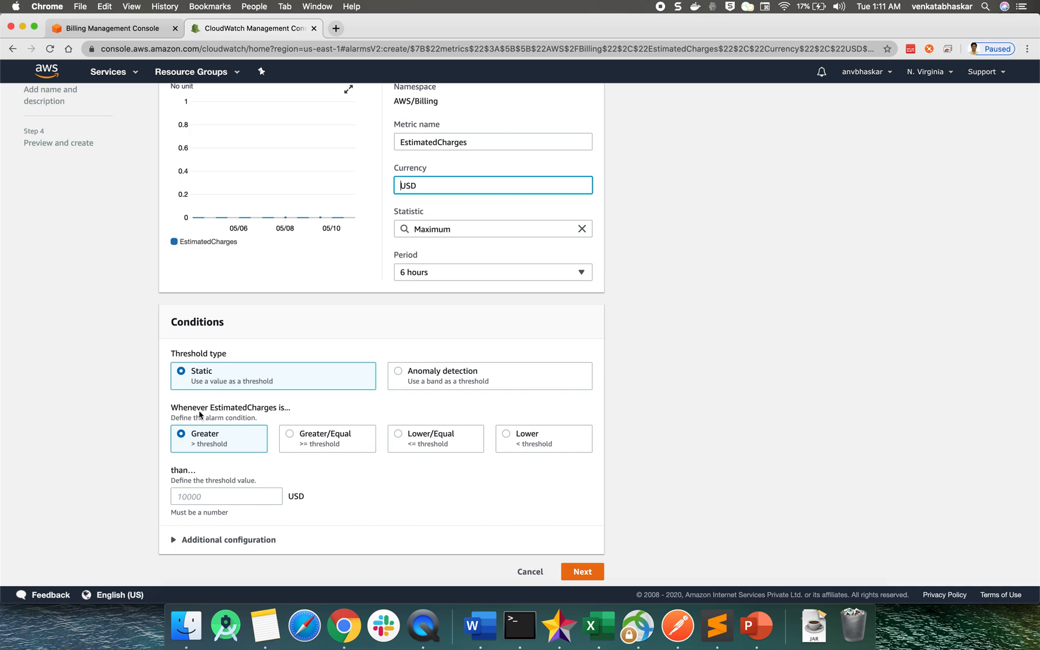
# Set the EstimatedCharges alarm threshold to 0 USD and continue to the action configuration
pyautogui.click(172, 480)
pyautogui.moveTo(172, 481); pyautogui.dragTo(262, 488)
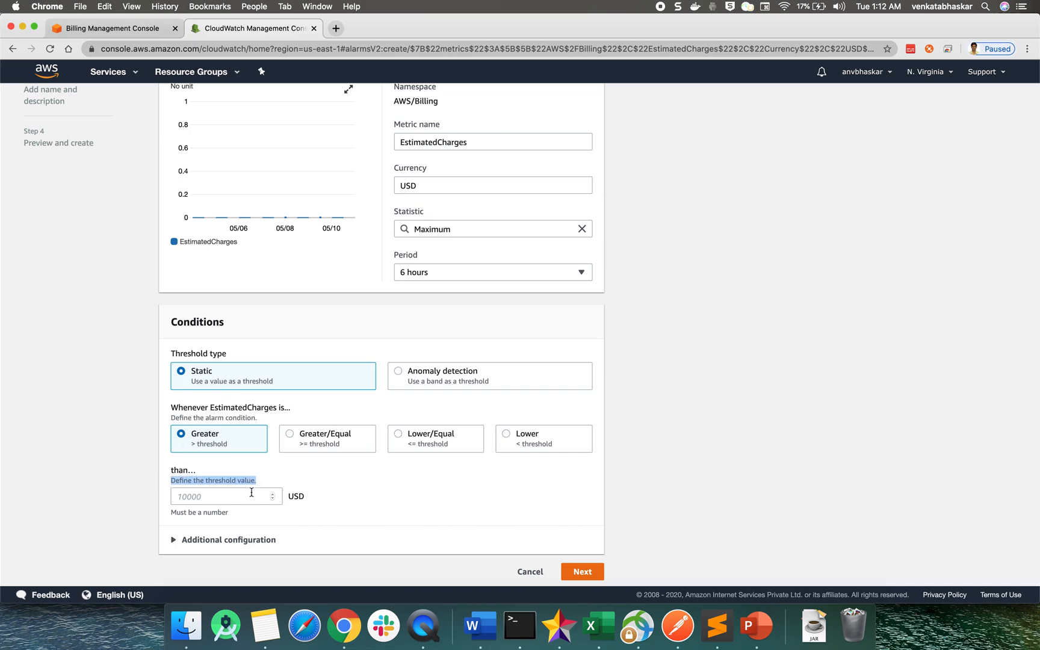
pyautogui.click(251, 493)
pyautogui.write('0')
pyautogui.click(385, 509)
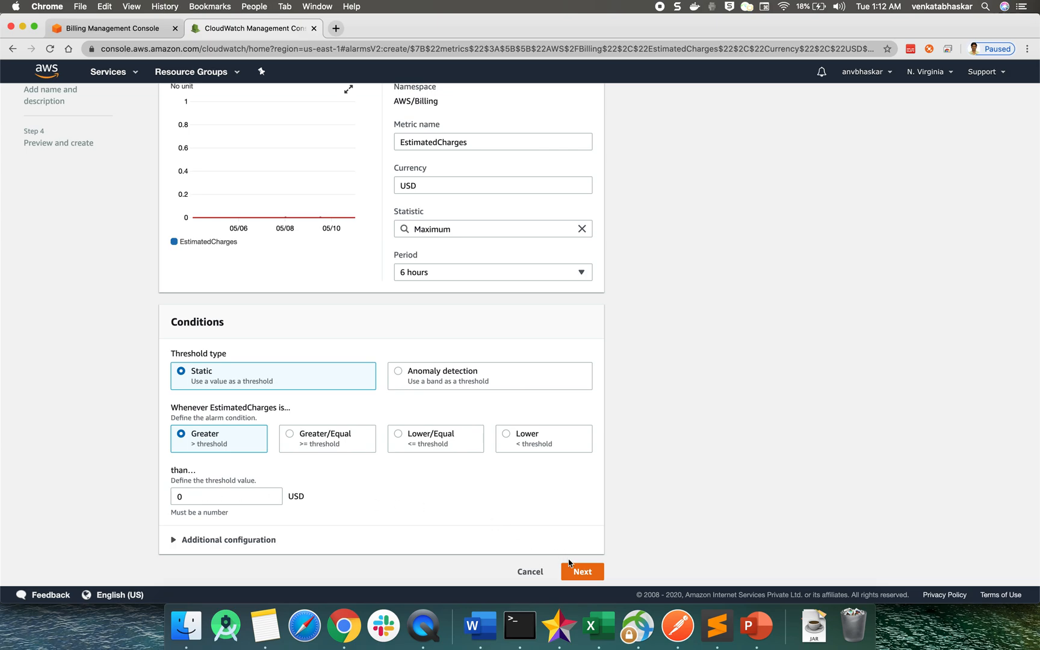
pyautogui.click(590, 575)
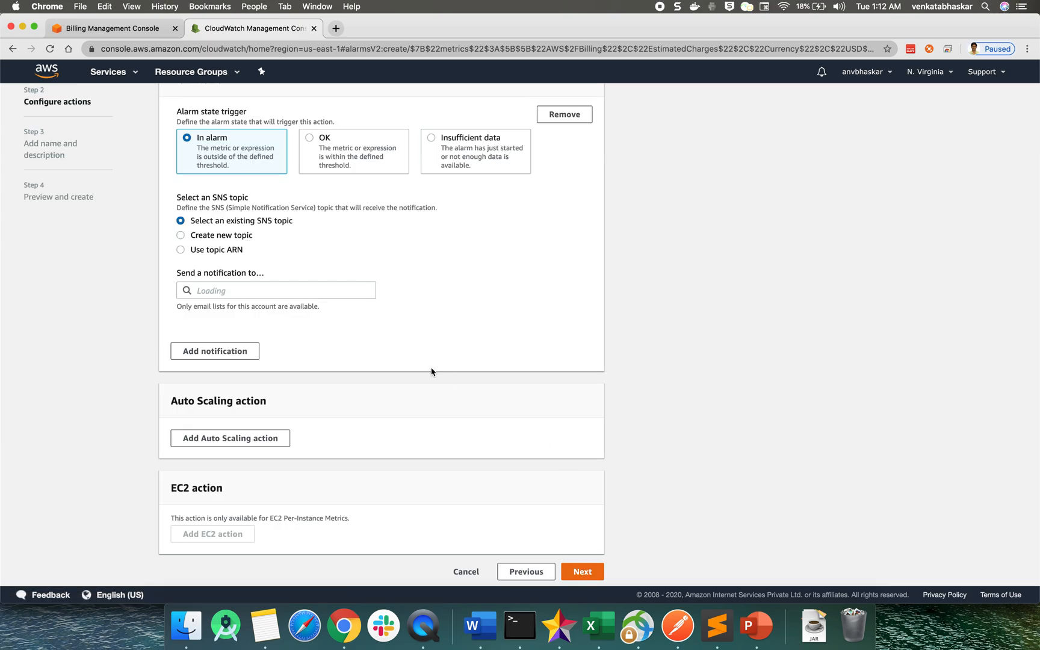
# Enter the account owner's email address as the notification recipient under the existing SNS topic option, and continue to the alarm naming page
pyautogui.scroll(2, 416, 298)
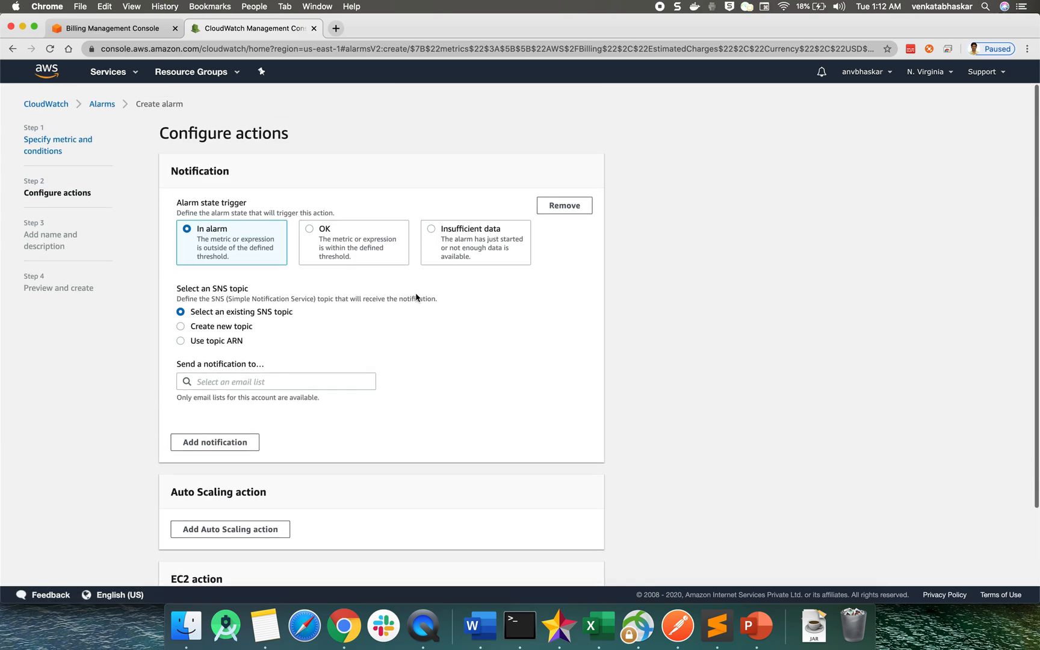
pyautogui.doubleClick(188, 172)
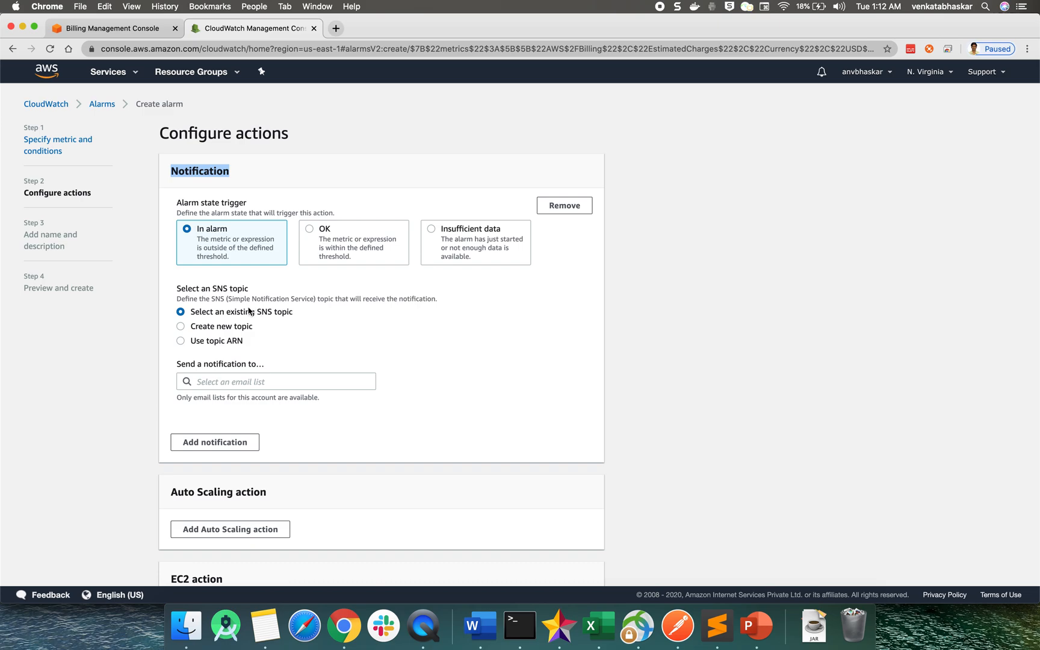
pyautogui.click(179, 306)
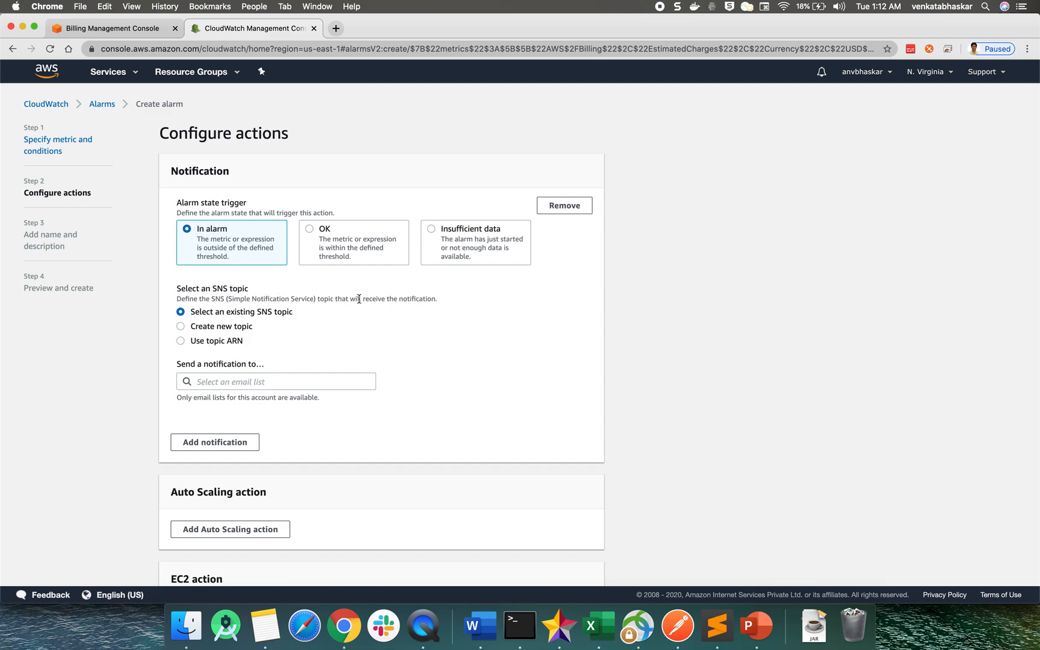
pyautogui.click(226, 383)
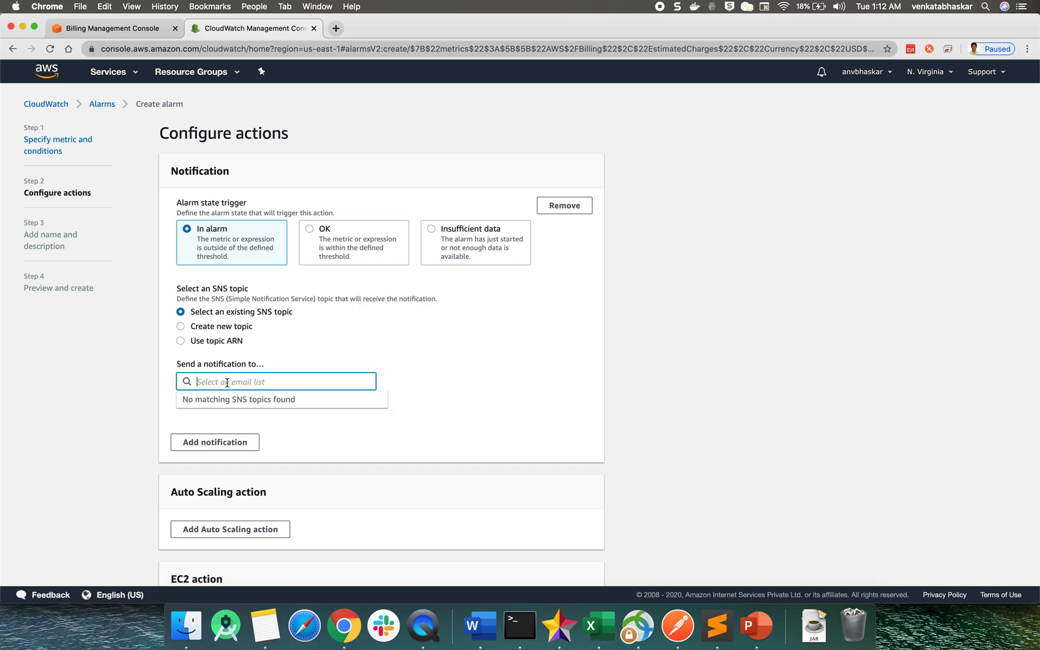
pyautogui.click(416, 366)
pyautogui.scroll(-3, 416, 366)
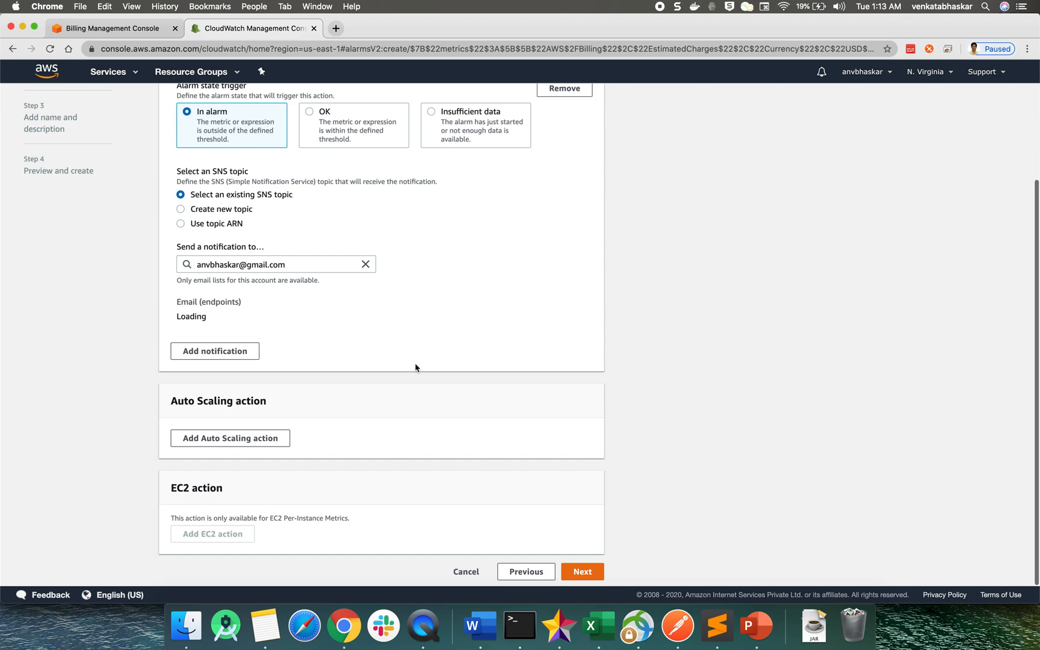
pyautogui.tripleClick(259, 264)
pyautogui.click(389, 320)
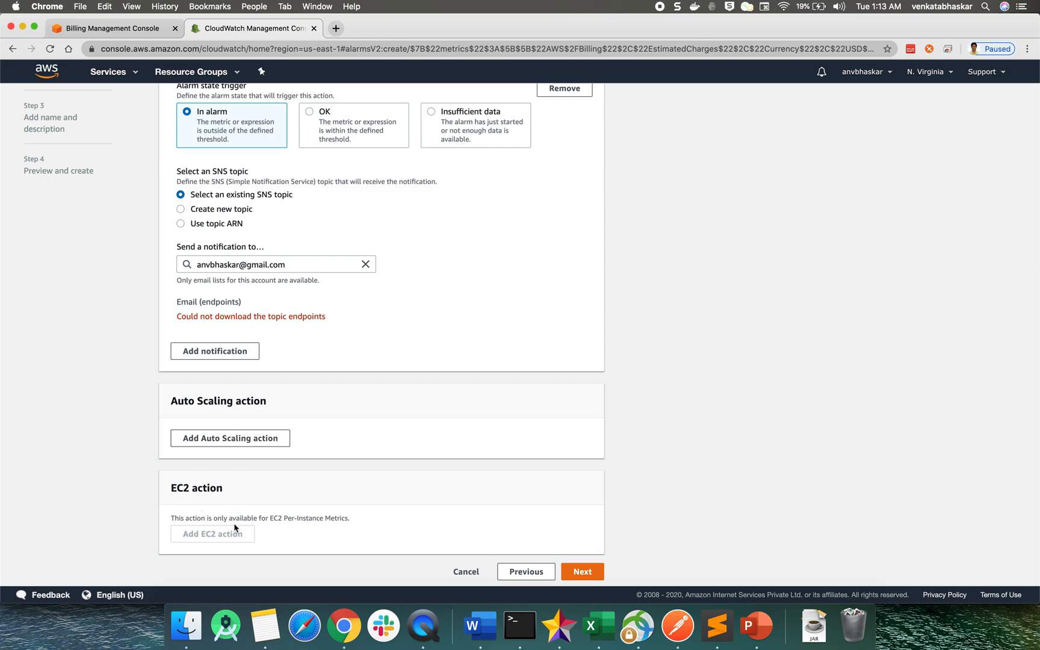
pyautogui.click(578, 573)
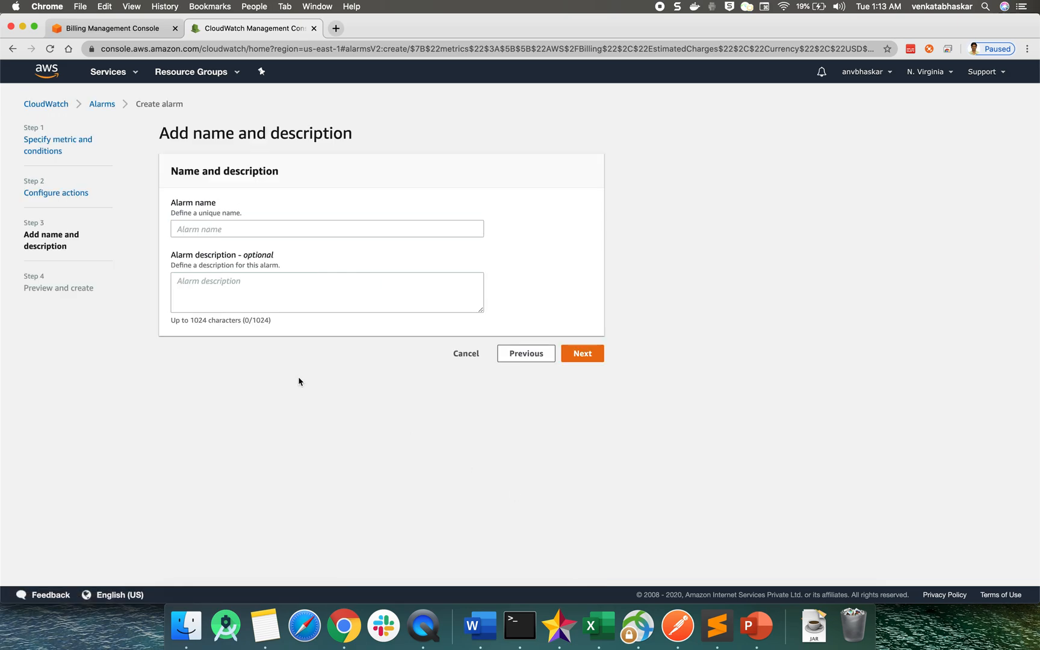
# Enter "AWS Free Tier Alram Alert" as the alarm name and select the whole name
pyautogui.click(217, 230)
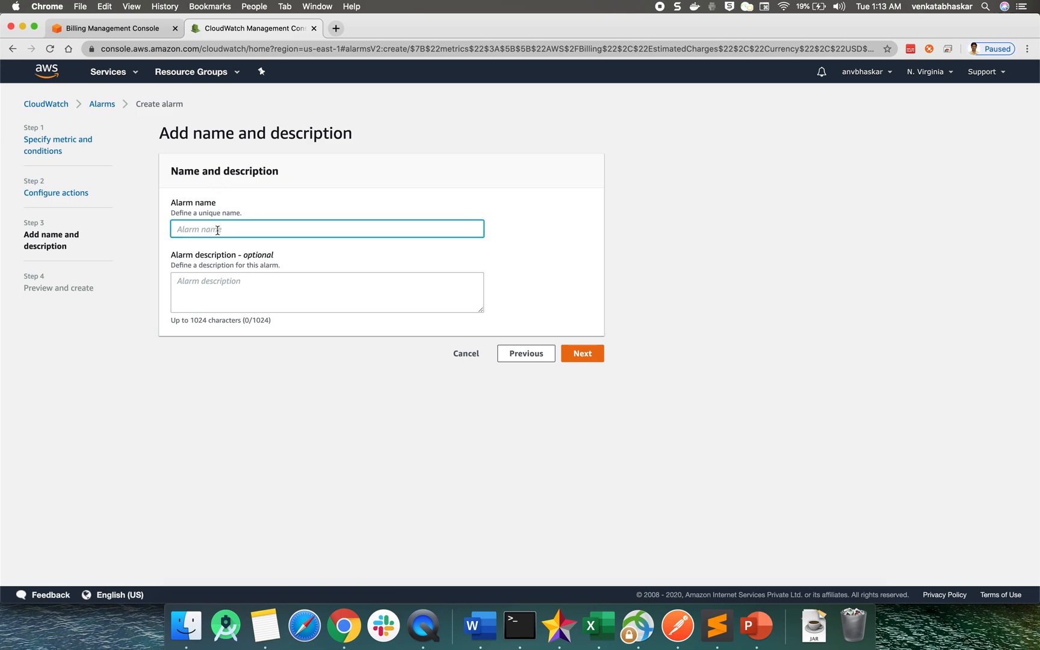
pyautogui.write('AWS Free Tier Alram Alte')
pyautogui.doubleClick(241, 231)
pyautogui.tripleClick(218, 230)
pyautogui.press('super+c')
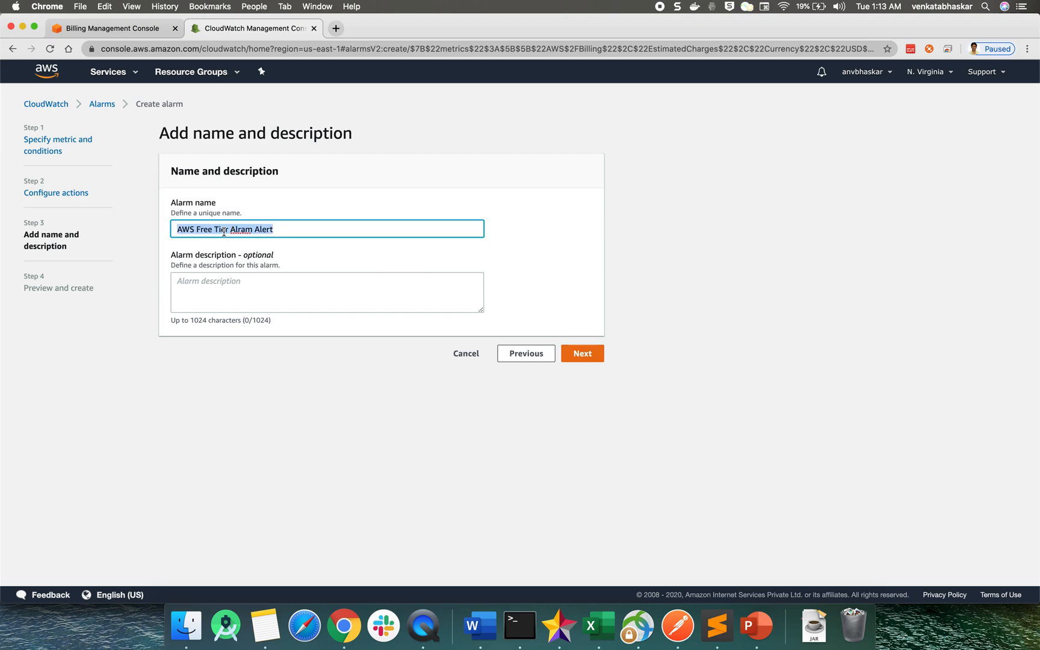
# Enter "AWS Free Tier Alram Alert" as the alarm description and continue to the preview page
pyautogui.click(226, 296)
pyautogui.press('super+v')
pyautogui.click(254, 393)
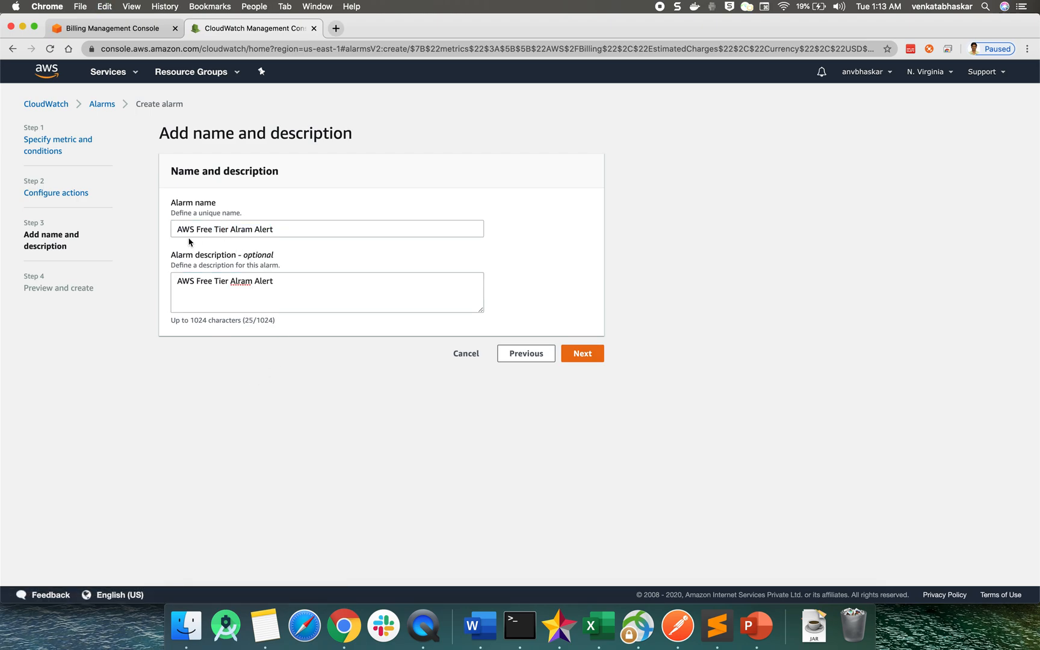
pyautogui.click(589, 354)
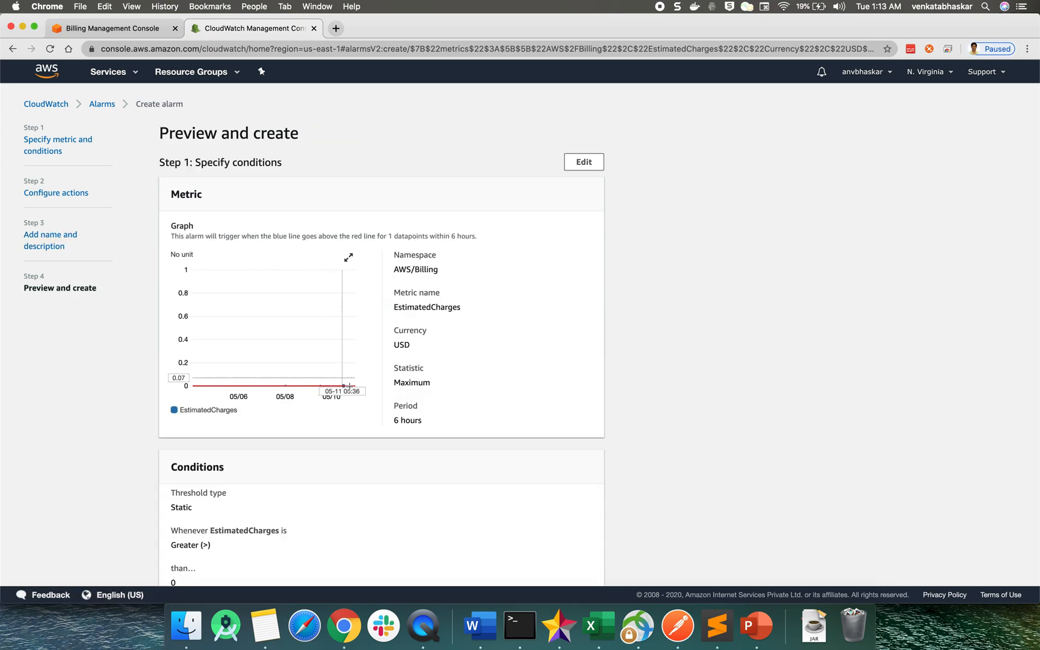
# Review the alarm's metric, conditions, notification action, name and description, and create the alarm
pyautogui.scroll(-3, 354, 395)
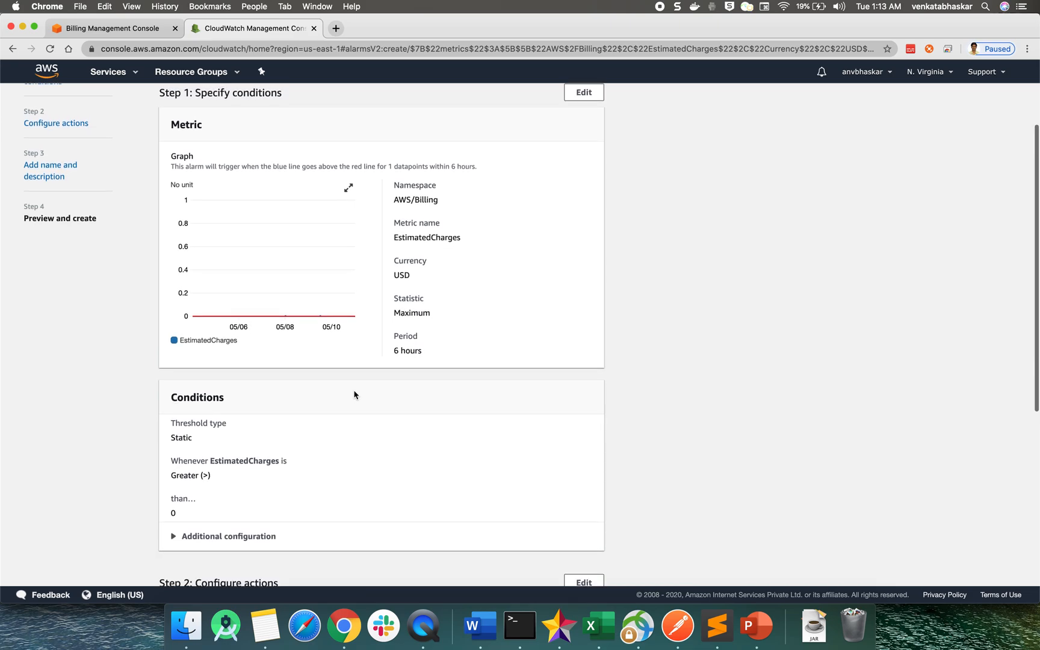
pyautogui.scroll(-5, 354, 395)
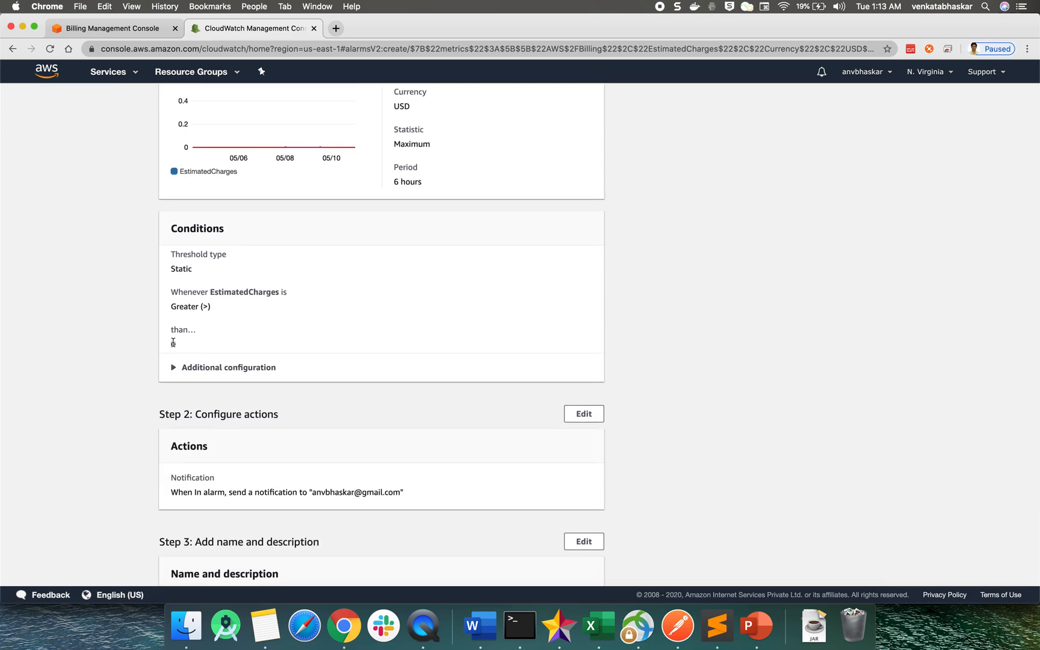
pyautogui.scroll(-4, 173, 343)
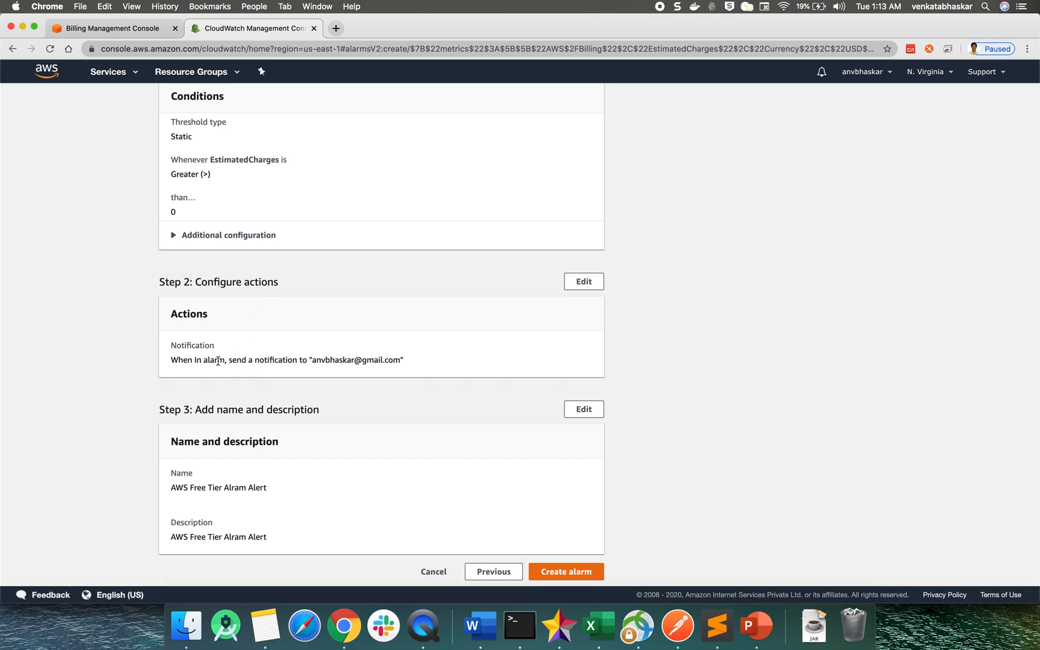
pyautogui.scroll(-1, 355, 377)
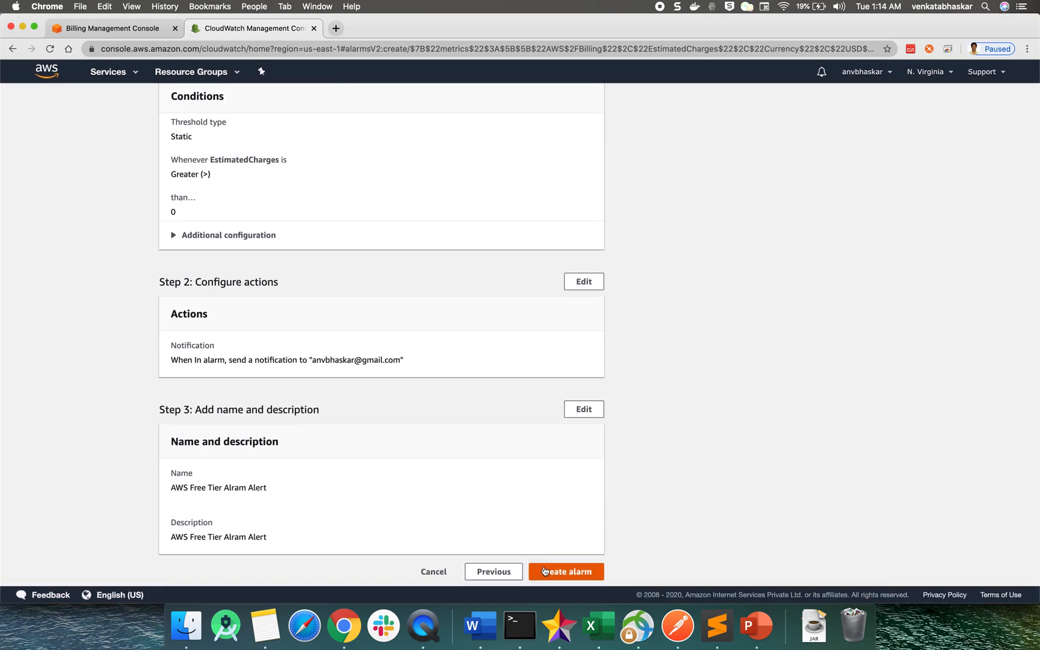
pyautogui.click(563, 575)
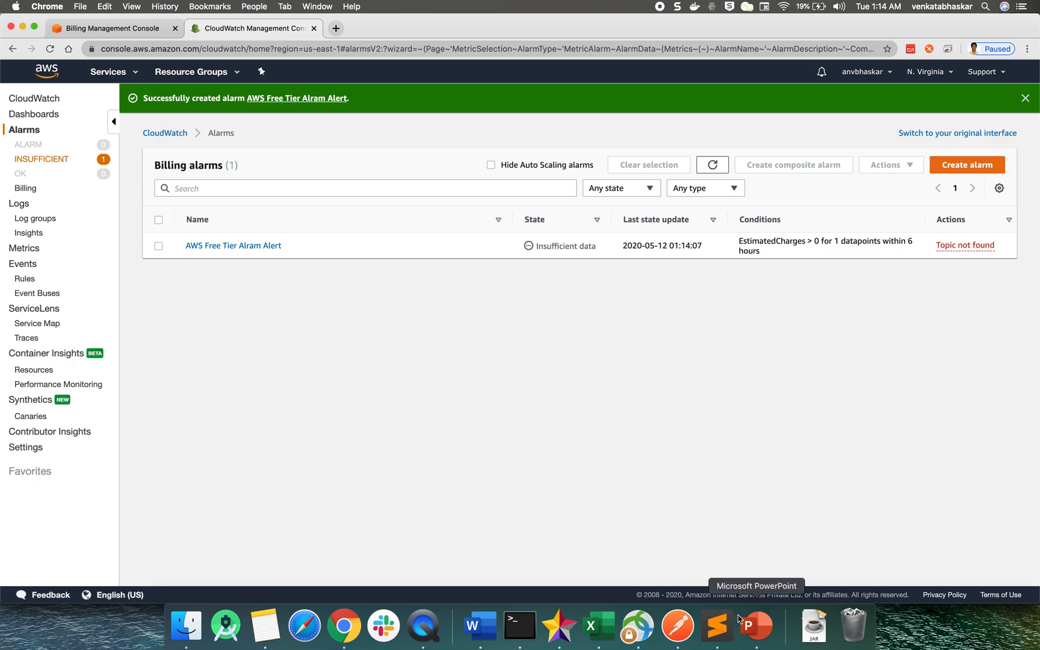
# Switch to the AWS_BASIC_Running presentation in PowerPoint and display the closing "Thank You" slide
pyautogui.click(757, 626)
pyautogui.click(137, 537)
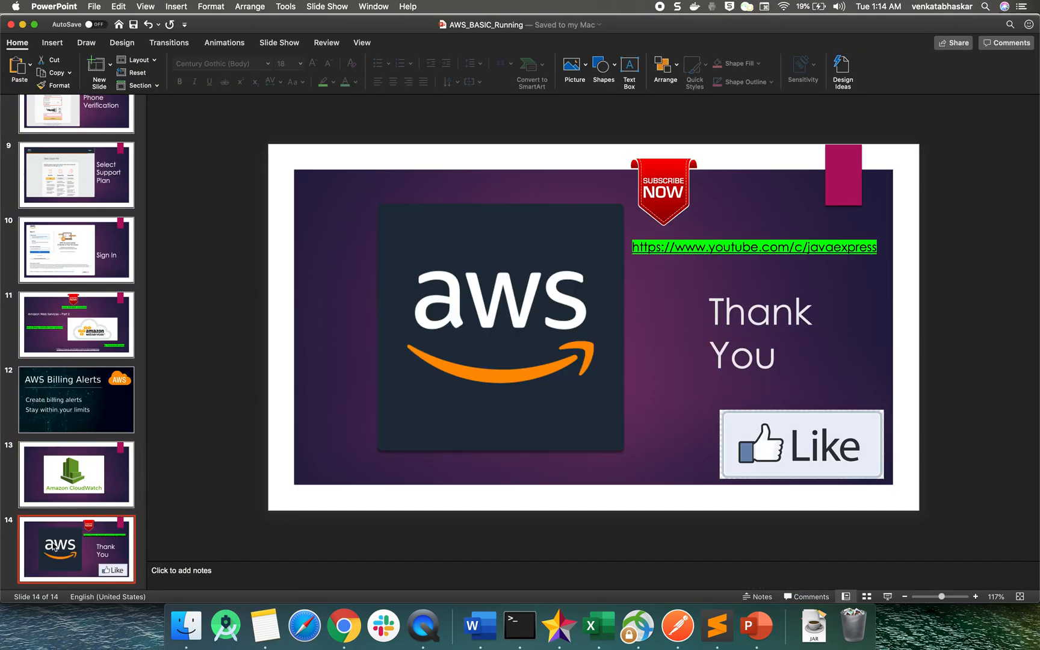